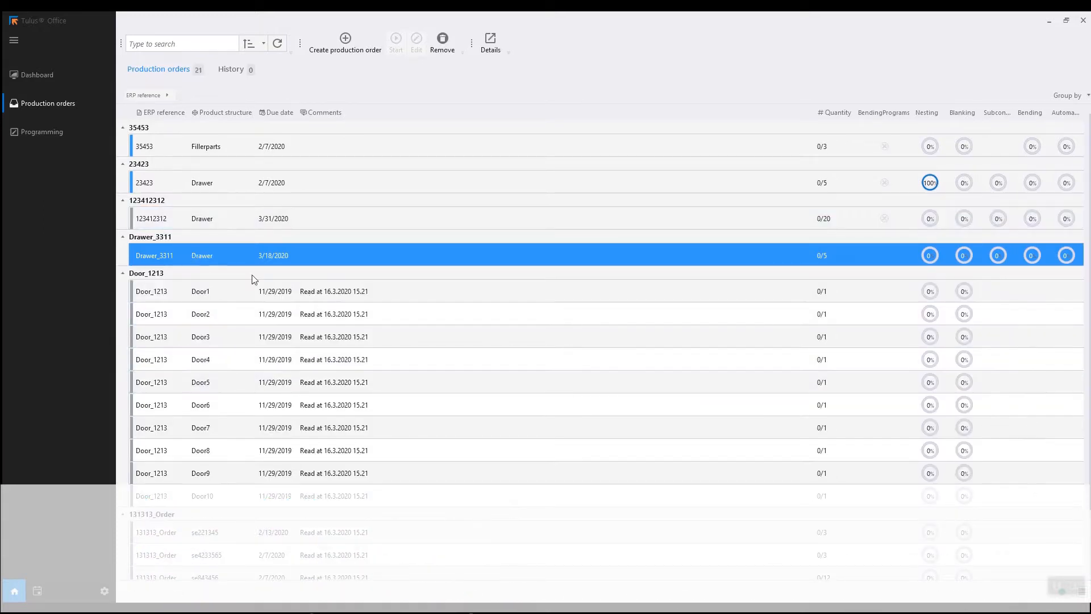
pyautogui.scroll(-2, 304, 308)
# Select every production order in the list and start them all at once
pyautogui.click(349, 216)
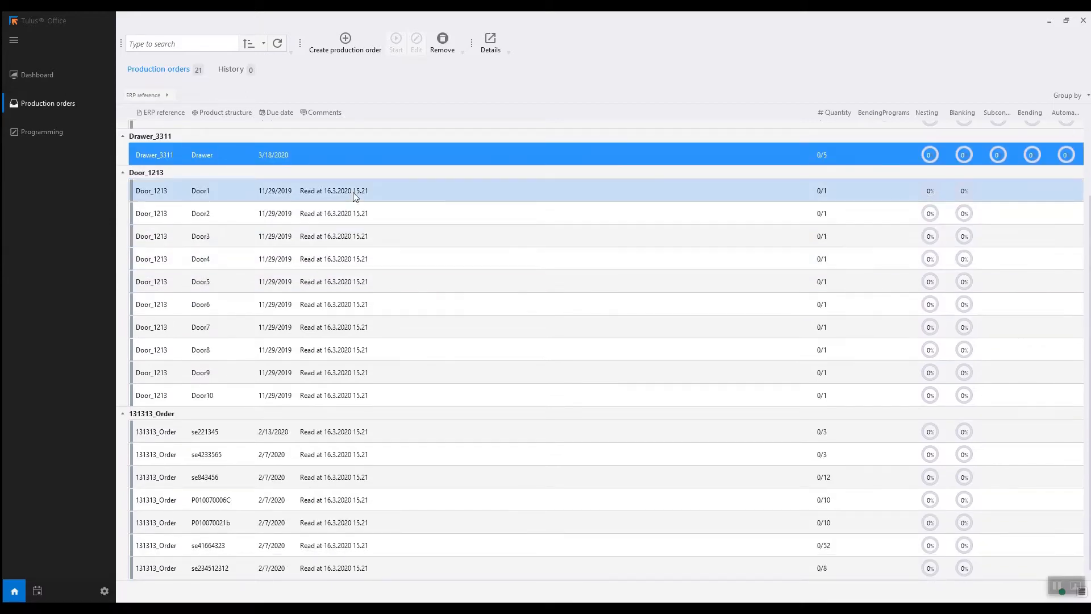
pyautogui.hotkey('ctrl', 'a')
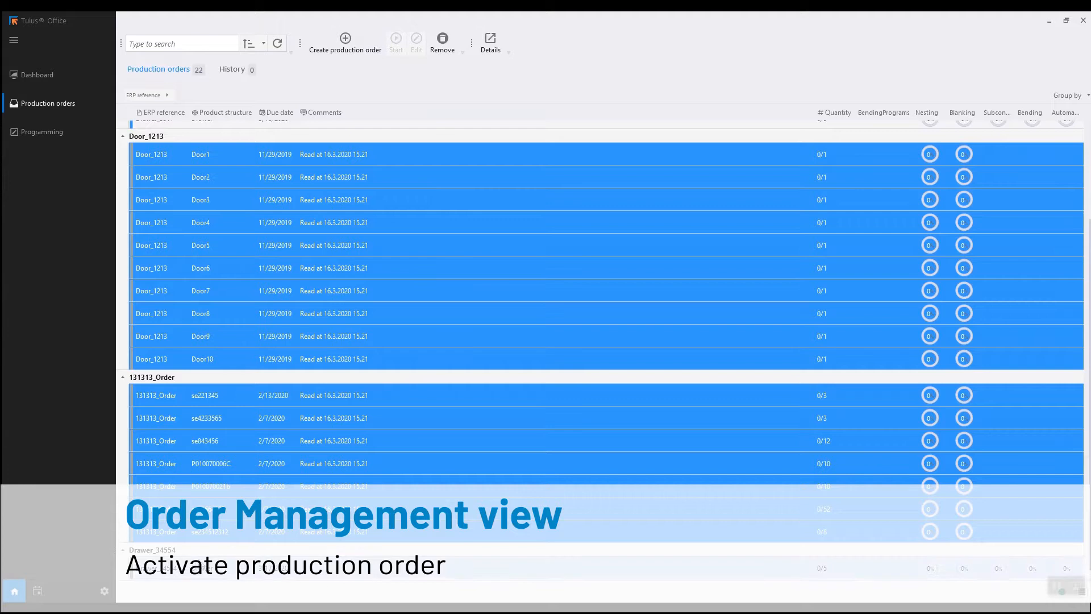
pyautogui.click(396, 41)
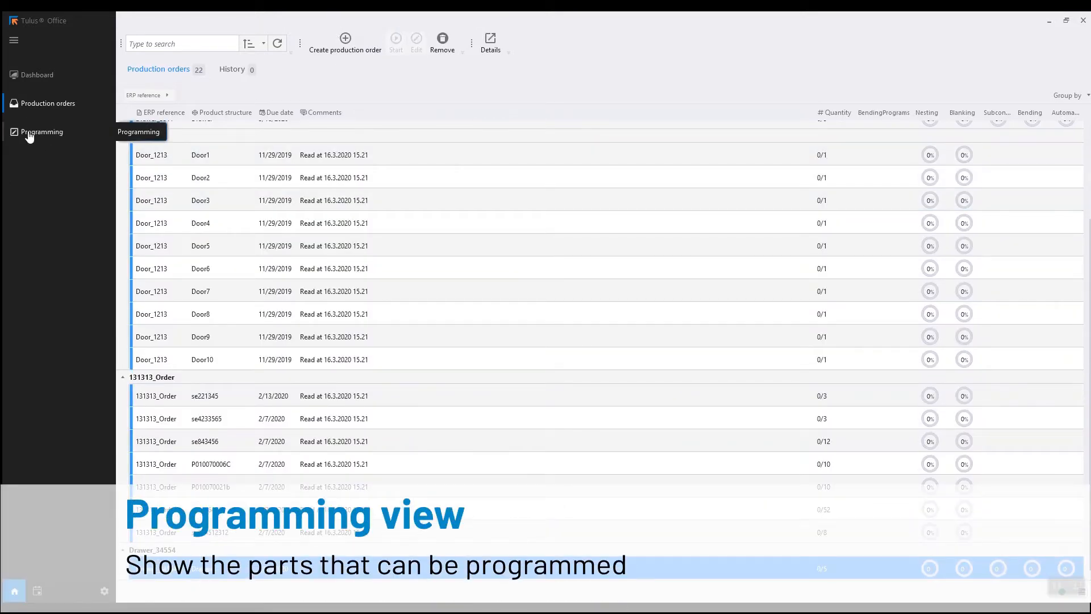
# From Programming, add all six Drawer_34554 part rows to a new programming job
pyautogui.click(29, 133)
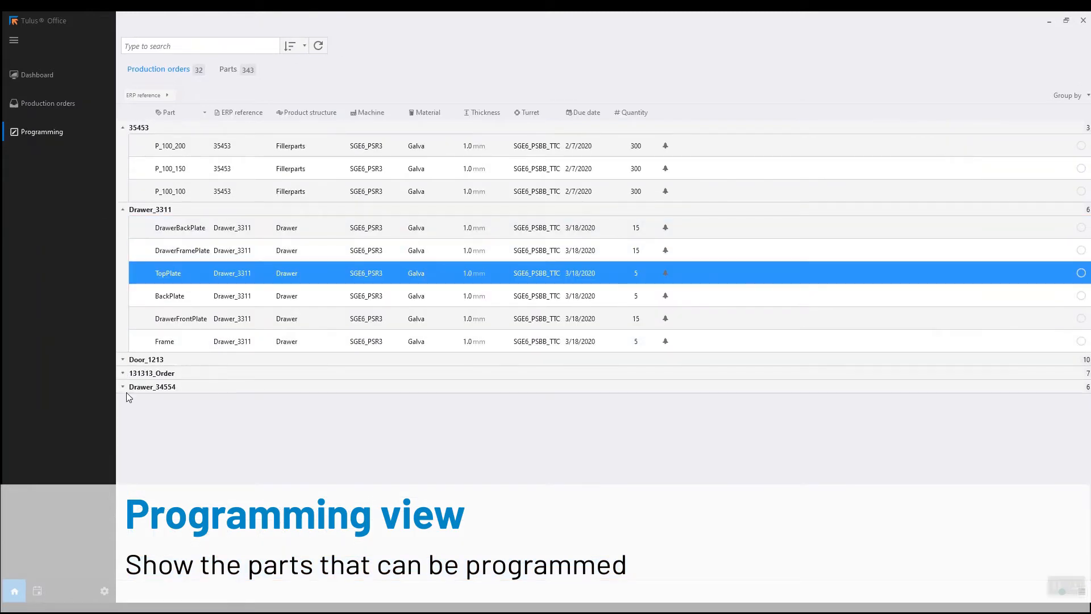
pyautogui.click(154, 388)
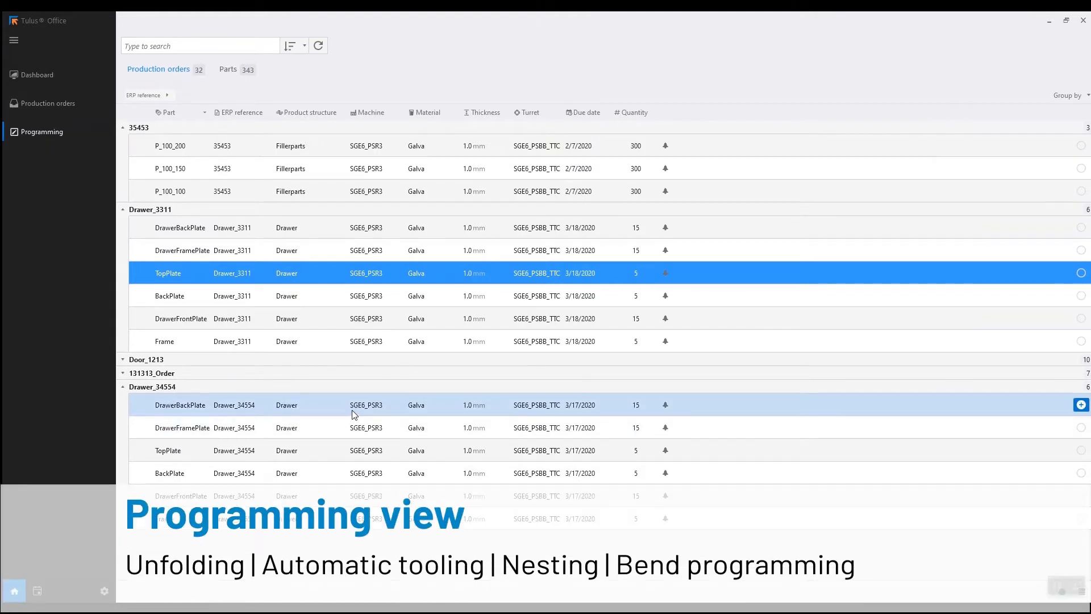
pyautogui.click(352, 410)
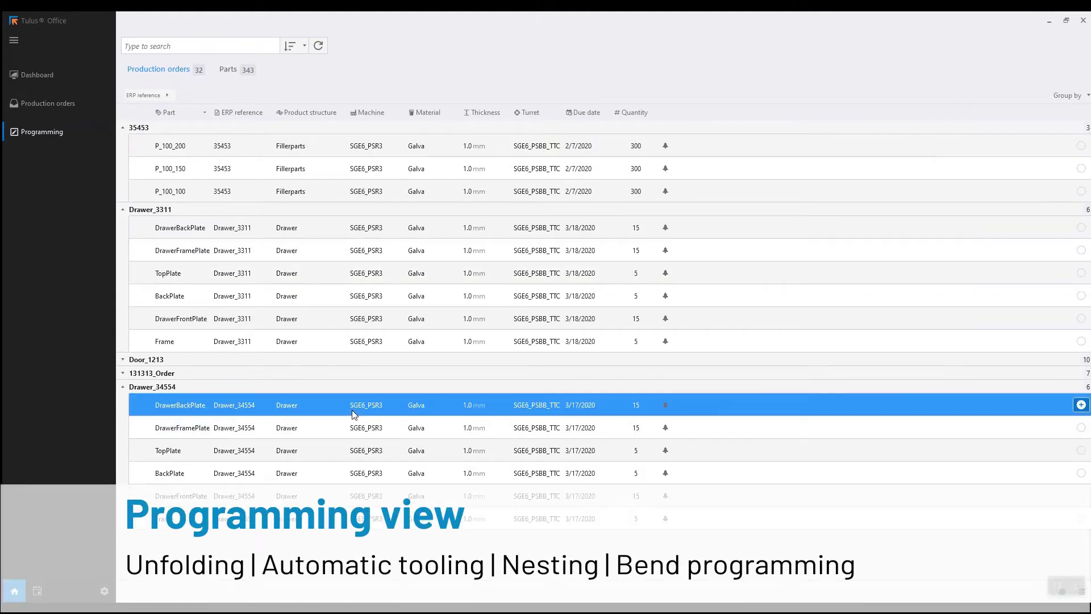
pyautogui.keyDown('shift'); pyautogui.click(392, 518); pyautogui.keyUp('shift')
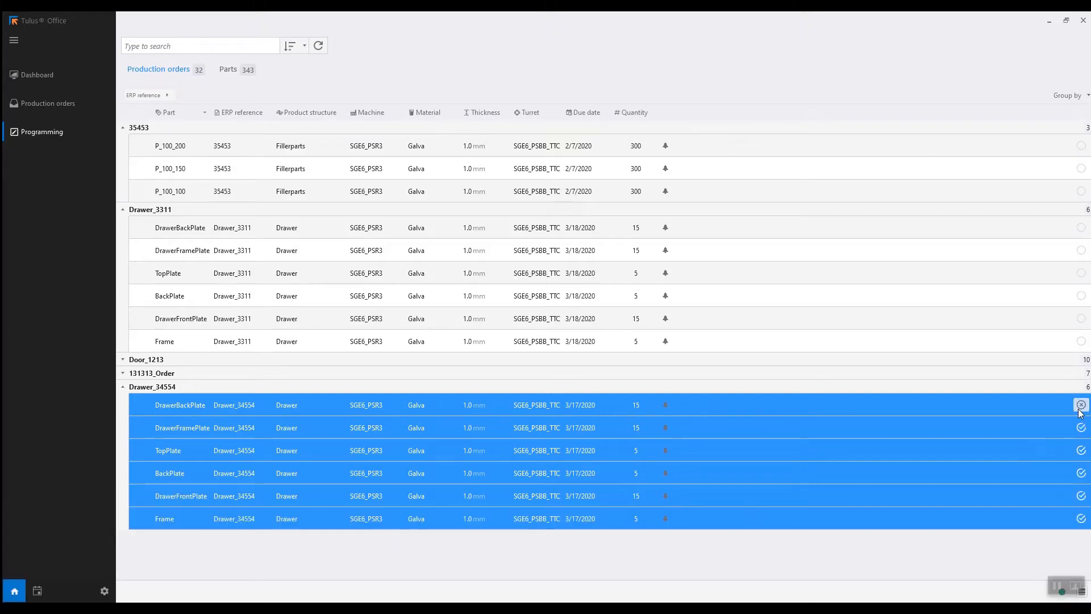
pyautogui.click(1082, 407)
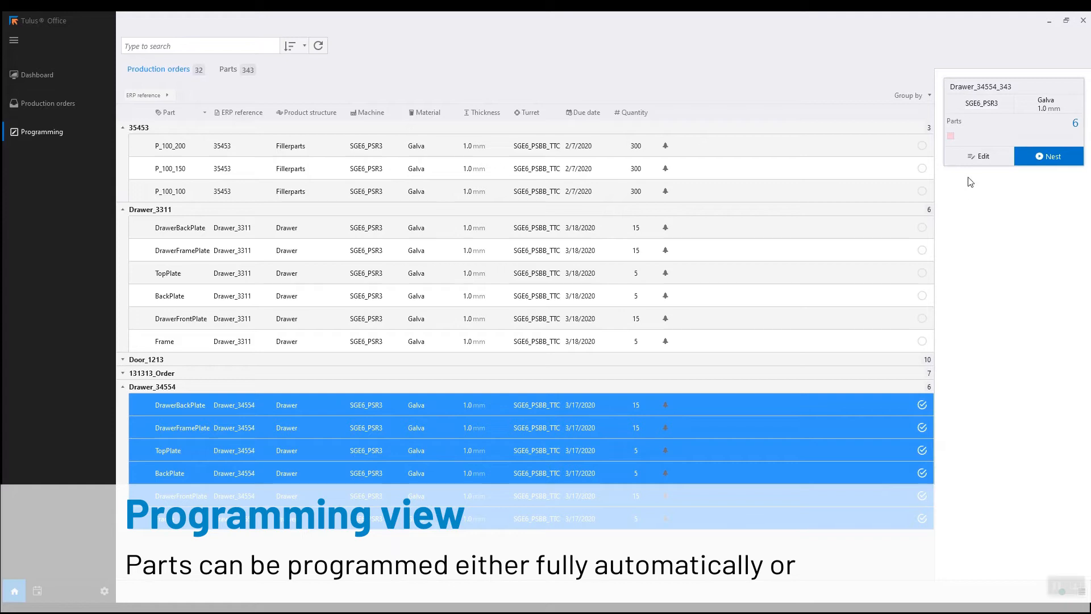
# Edit job Drawer_34554_343, run nesting, and inspect the red below-70% nest 343007
pyautogui.click(984, 156)
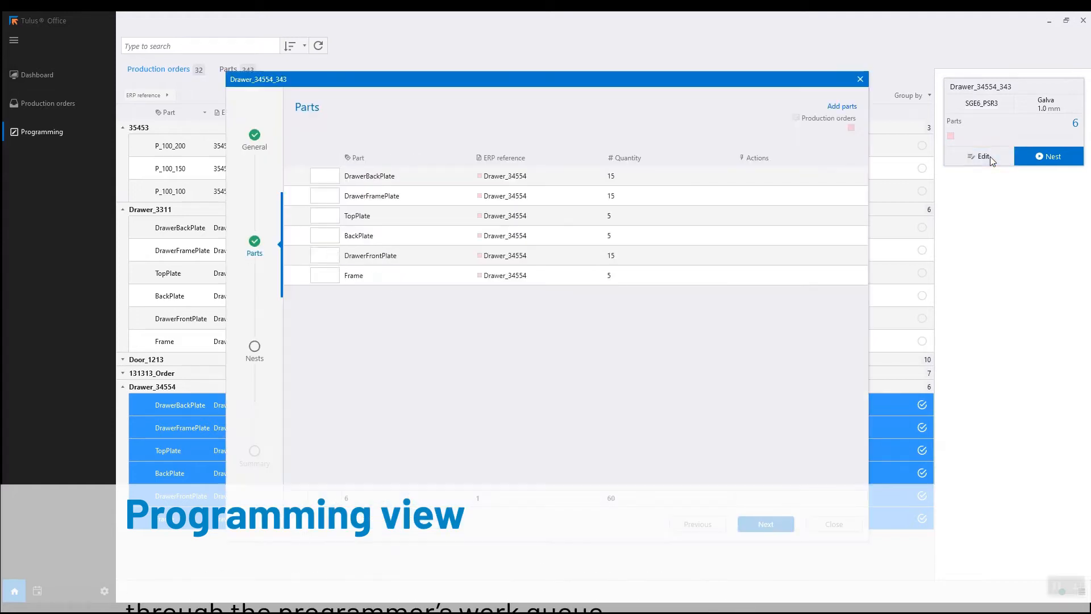
pyautogui.click(764, 523)
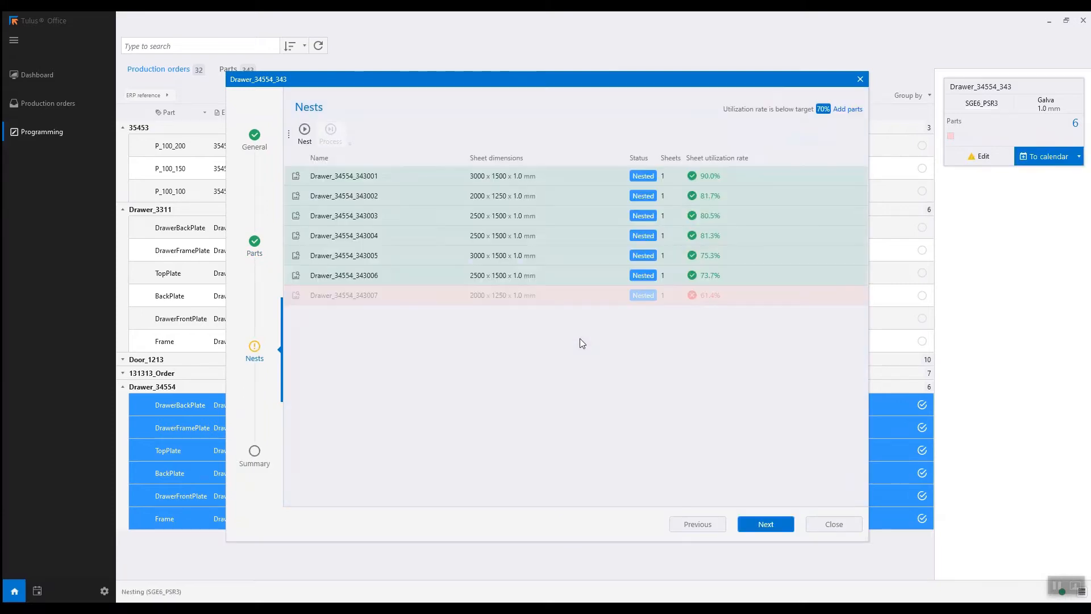
pyautogui.rightClick(525, 297)
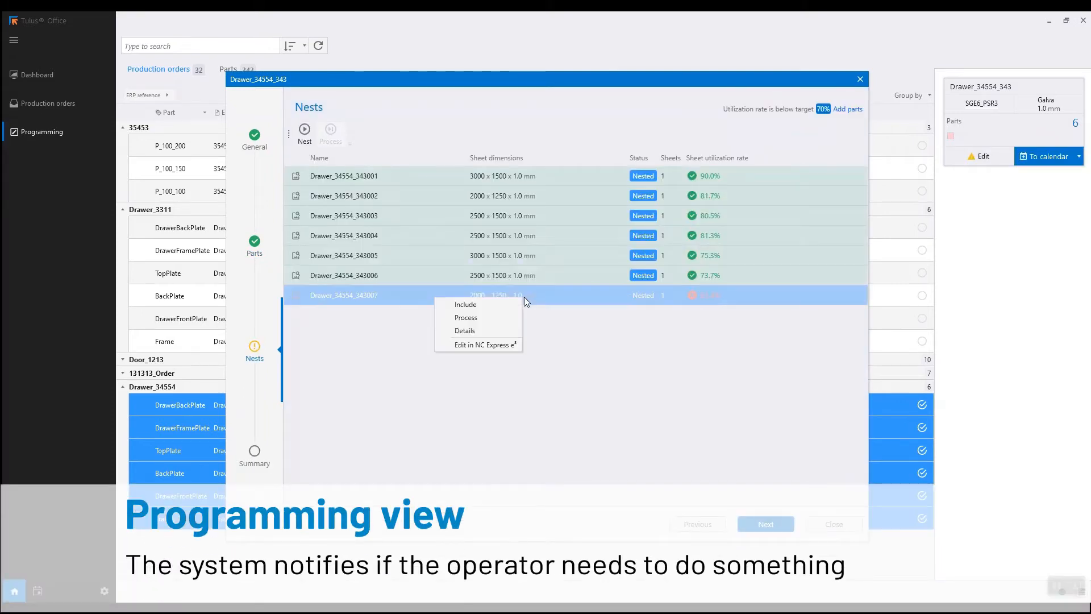
pyautogui.click(344, 300)
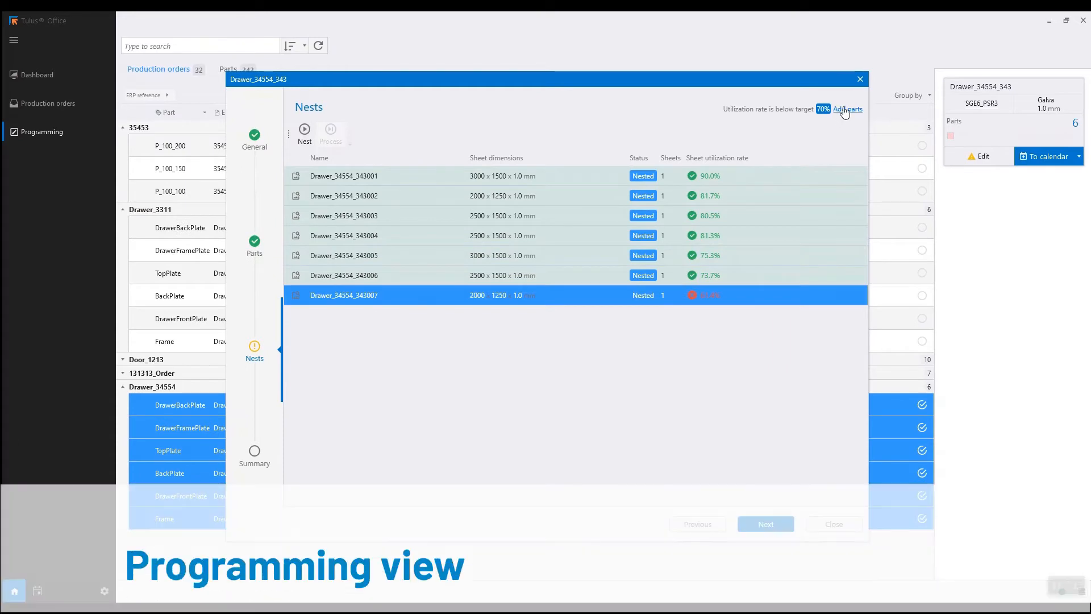
# Add parts P_100_200, P_100_150 and P_100_100 to the job
pyautogui.click(847, 110)
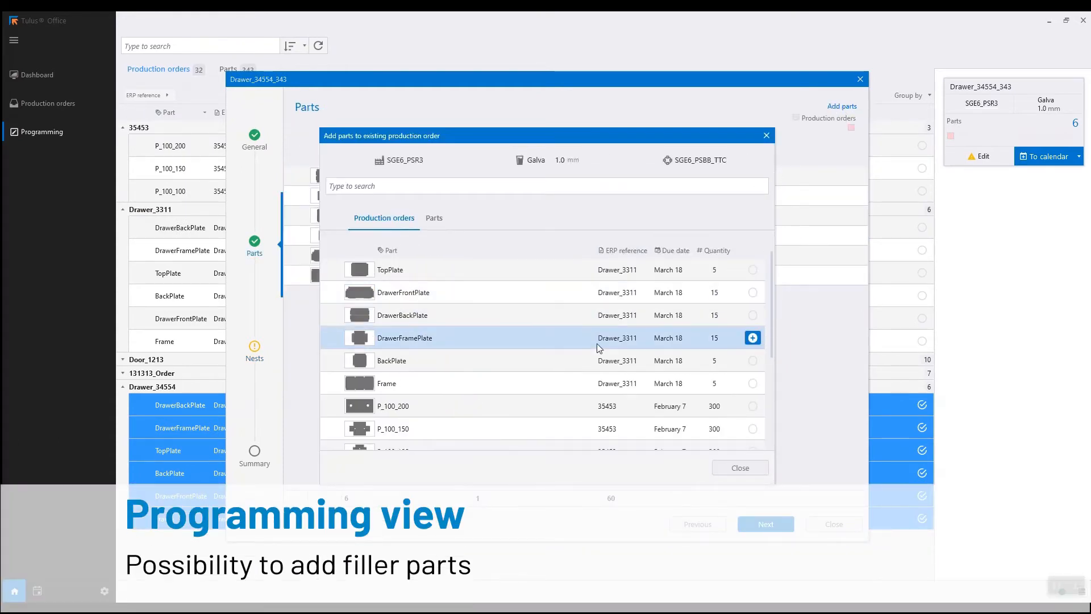
pyautogui.scroll(-2, 599, 344)
pyautogui.moveTo(546, 406)
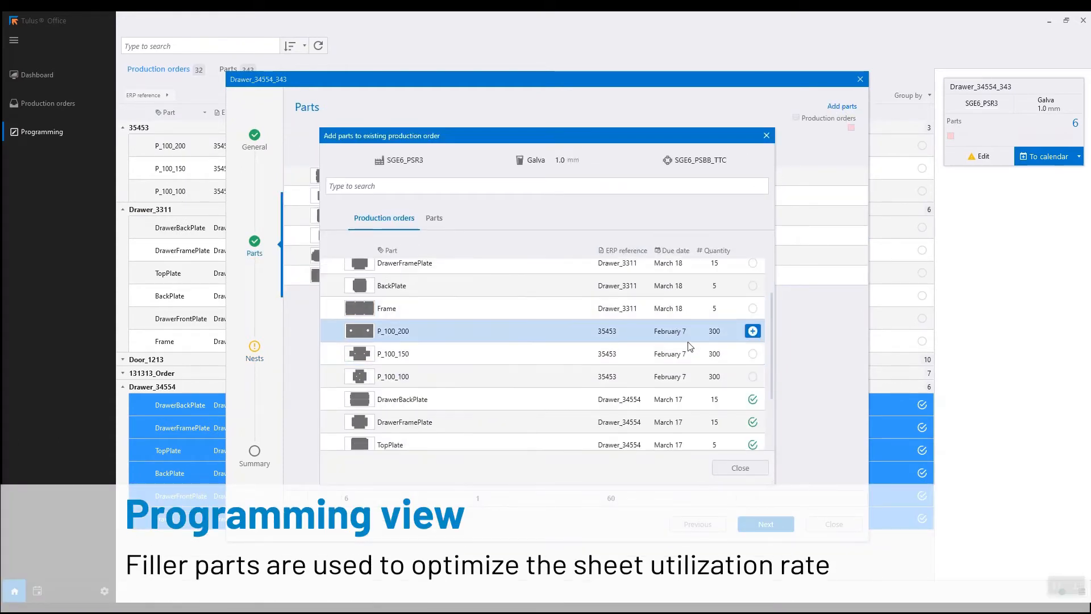
pyautogui.click(750, 330)
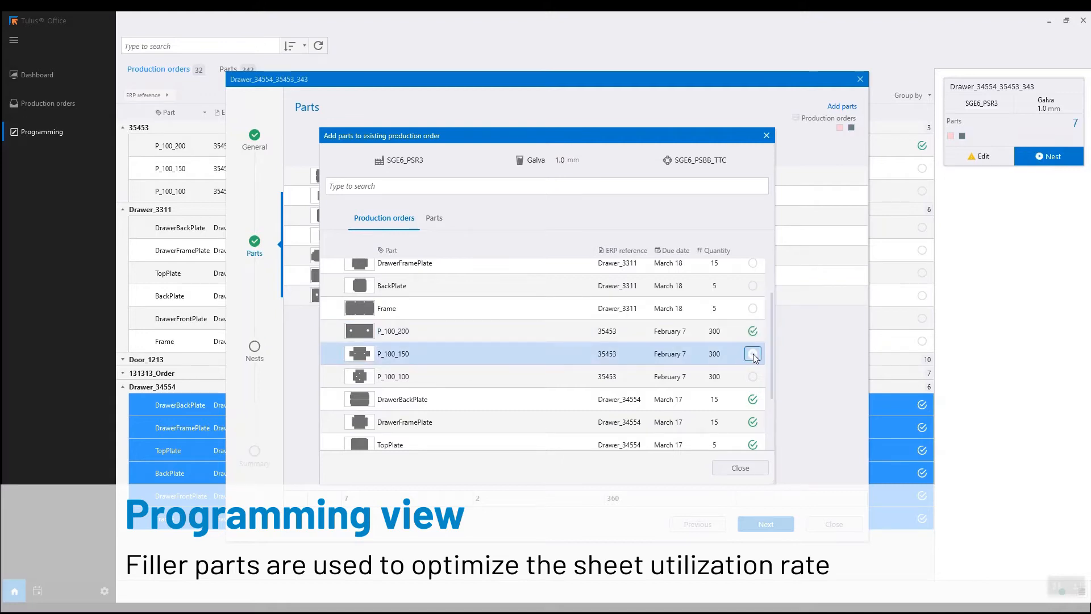
pyautogui.click(752, 354)
pyautogui.click(755, 376)
pyautogui.click(740, 467)
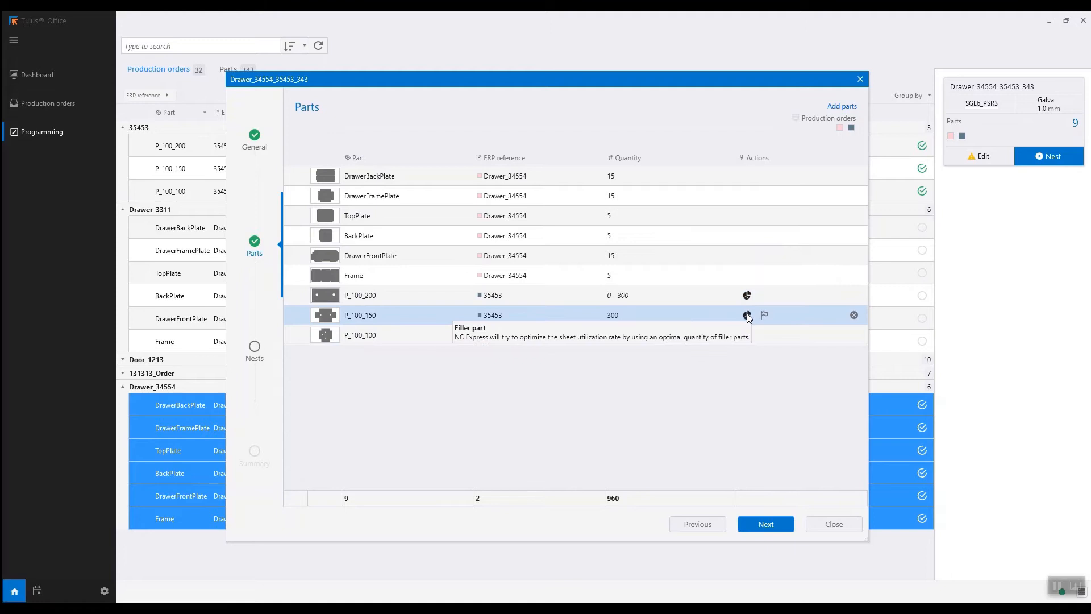
# Mark P_100_150 and P_100_100 as filler parts and rerun nesting
pyautogui.click(746, 315)
pyautogui.click(747, 336)
pyautogui.click(768, 524)
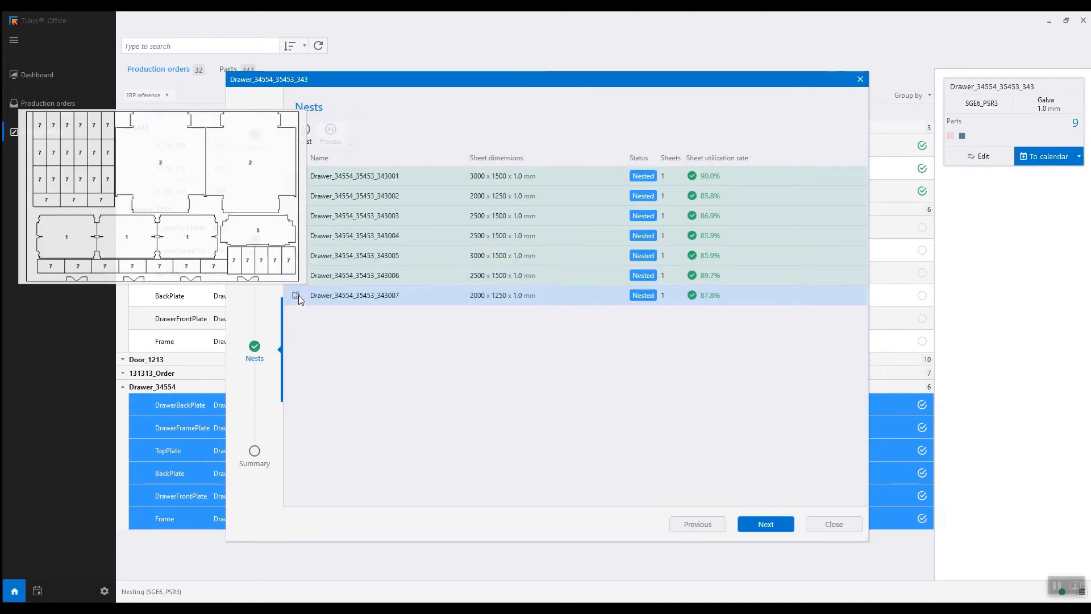
# Review the job summary at 87.54% utilization and send the nests to the calendar
pyautogui.click(766, 523)
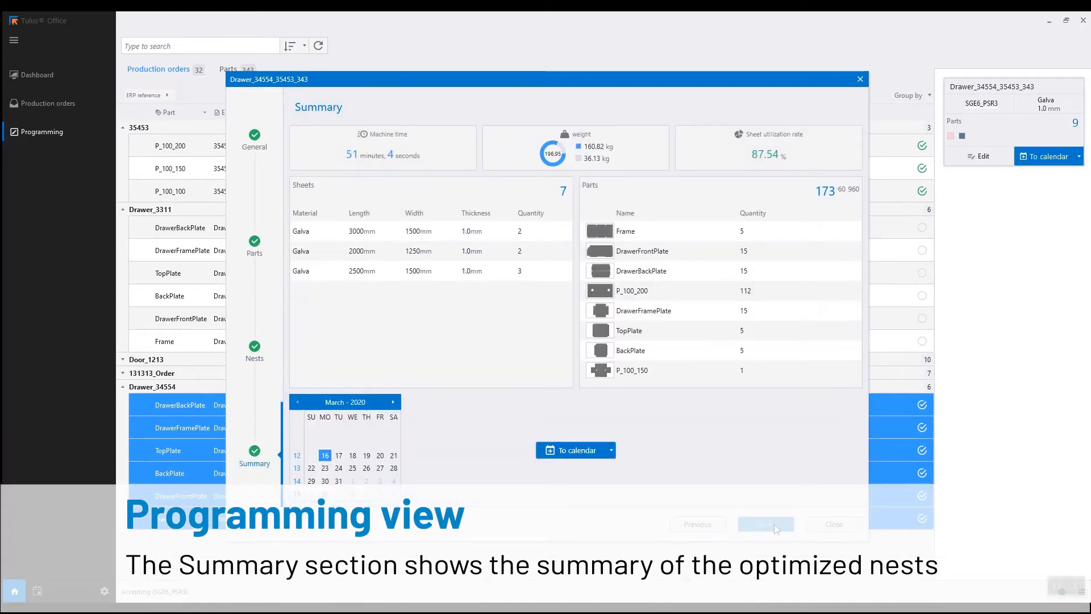
pyautogui.click(571, 450)
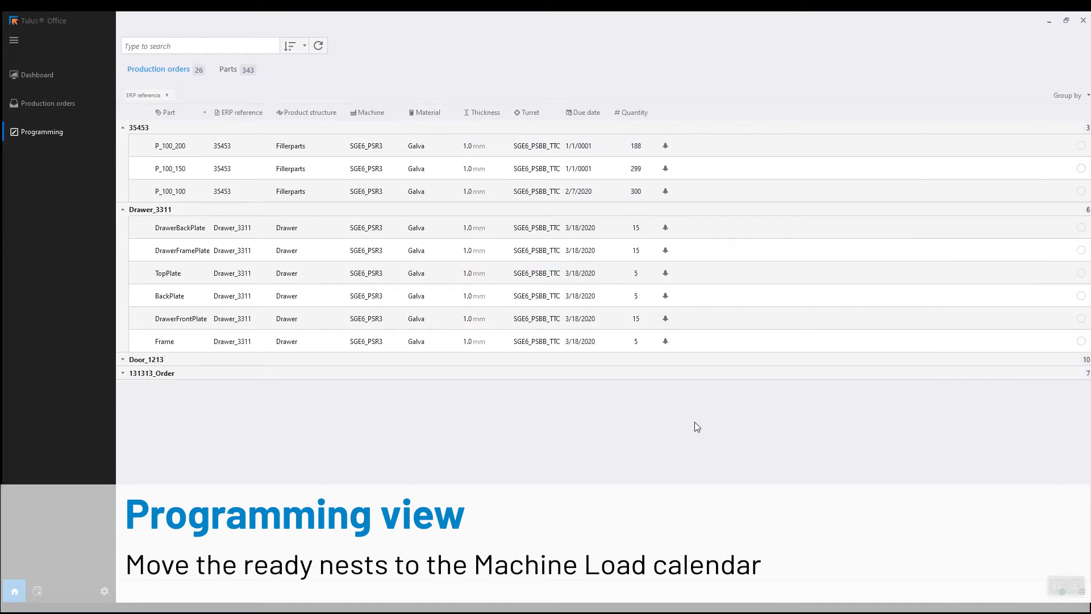
# Review Door1's Scripting parameters and its enlarged door geometry preview
pyautogui.click(122, 358)
pyautogui.doubleClick(170, 351)
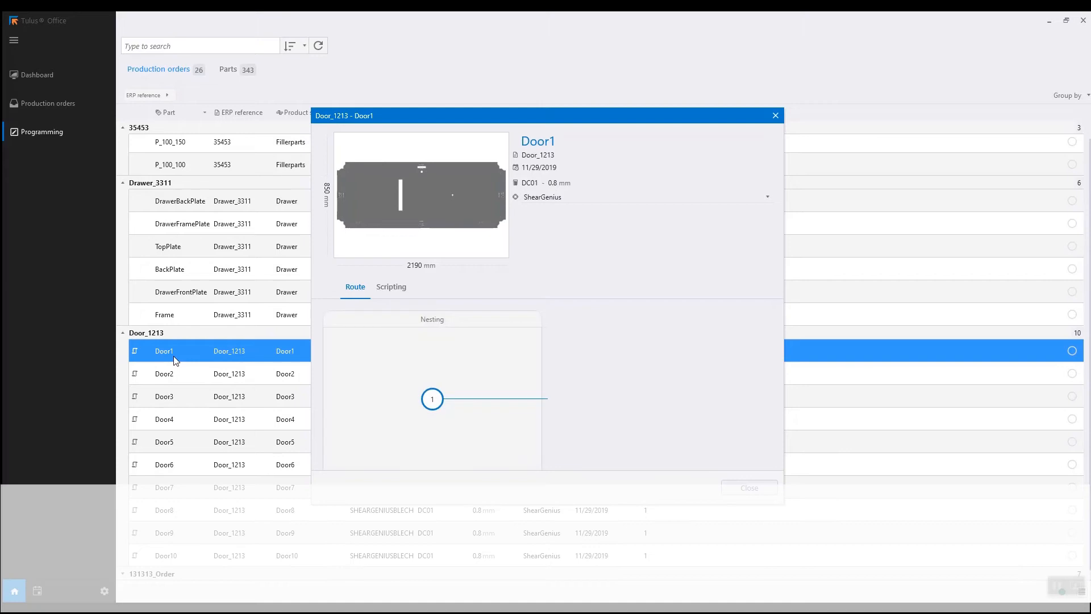
pyautogui.click(391, 286)
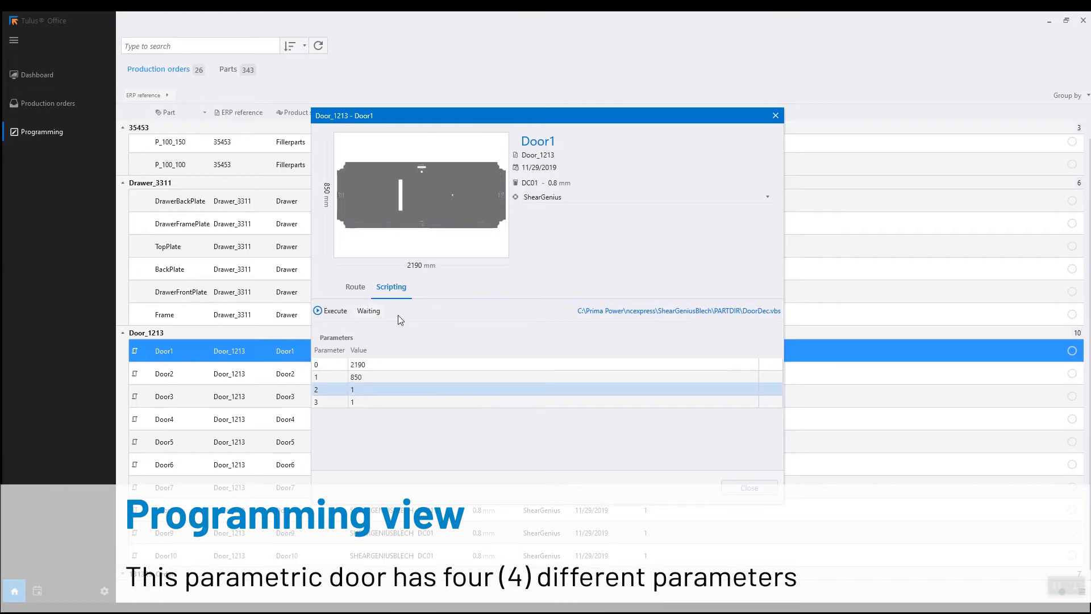
pyautogui.click(380, 230)
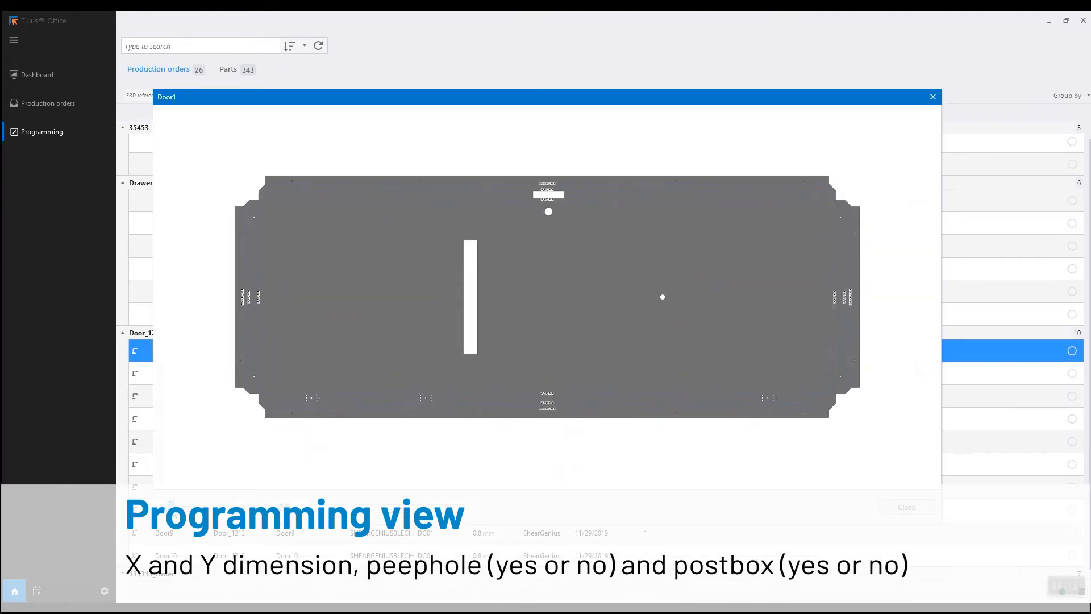
pyautogui.click(906, 507)
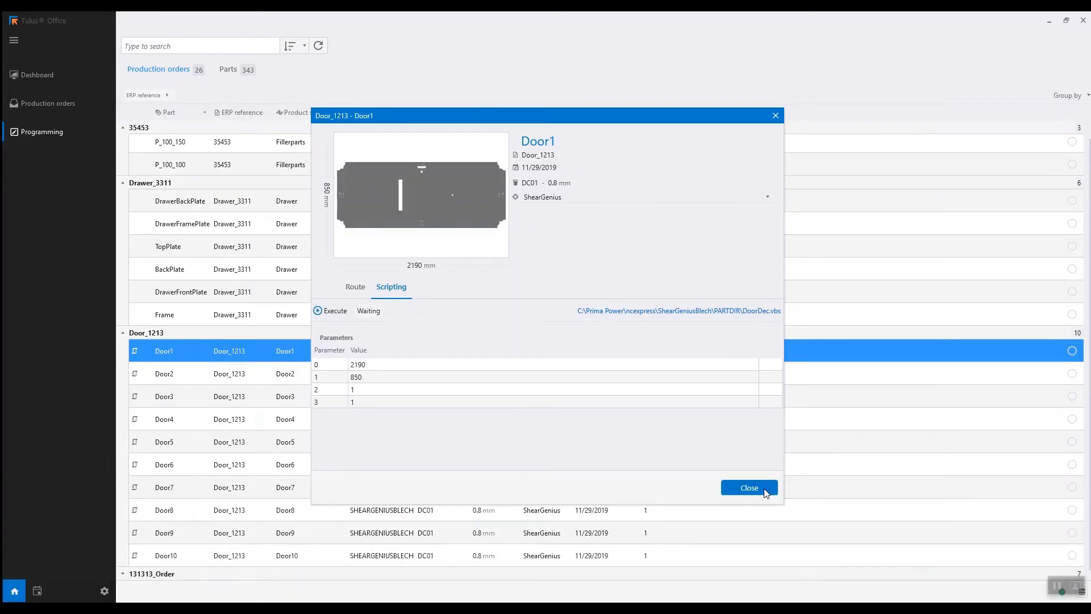
# Close Door1's details and open part se221345 from 131313_Order
pyautogui.click(749, 488)
pyautogui.doubleClick(383, 435)
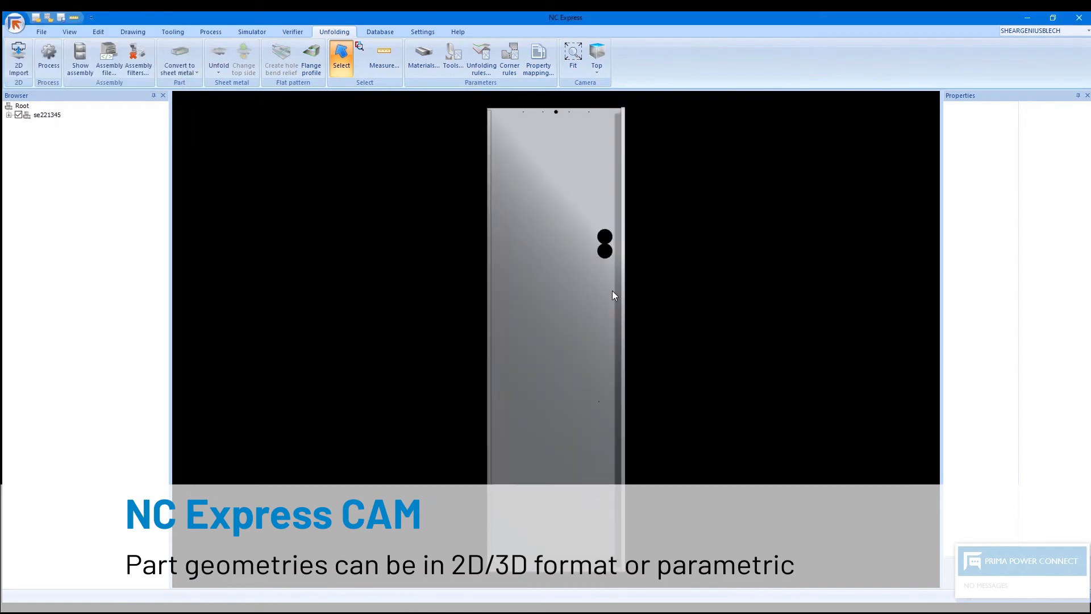
# Orbit the se221345 3D model to an angled view, then grab a 131313_Order calendar task
pyautogui.moveTo(587, 331)
pyautogui.mouseDown()
pyautogui.moveTo(485, 214)
pyautogui.moveTo(466, 229)
pyautogui.mouseUp()
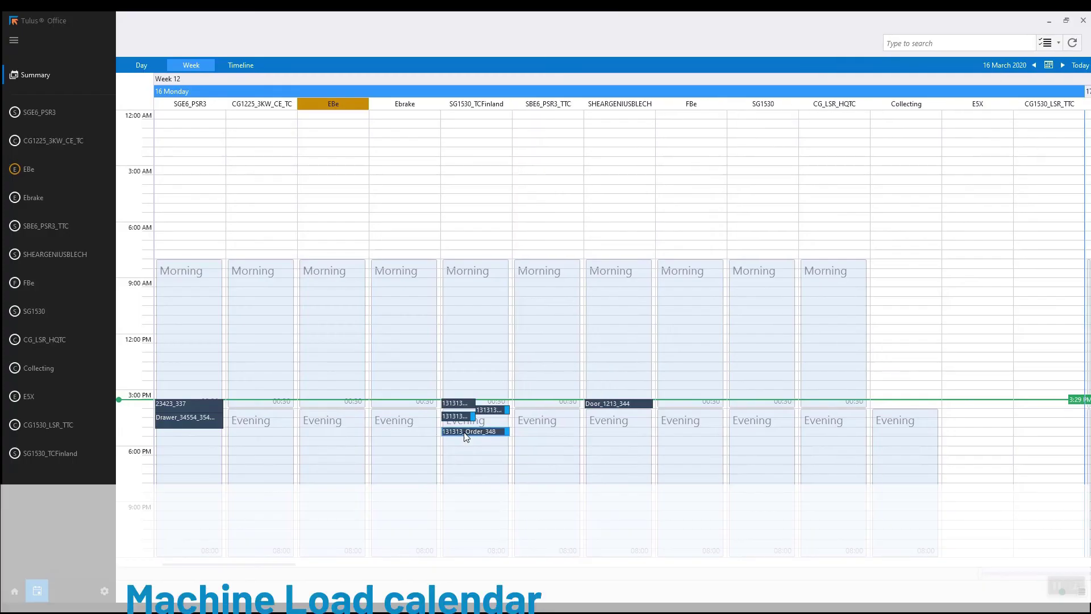
pyautogui.moveTo(467, 433)
pyautogui.mouseDown()
pyautogui.moveTo(501, 445)
pyautogui.moveTo(476, 440)
pyautogui.mouseUp()
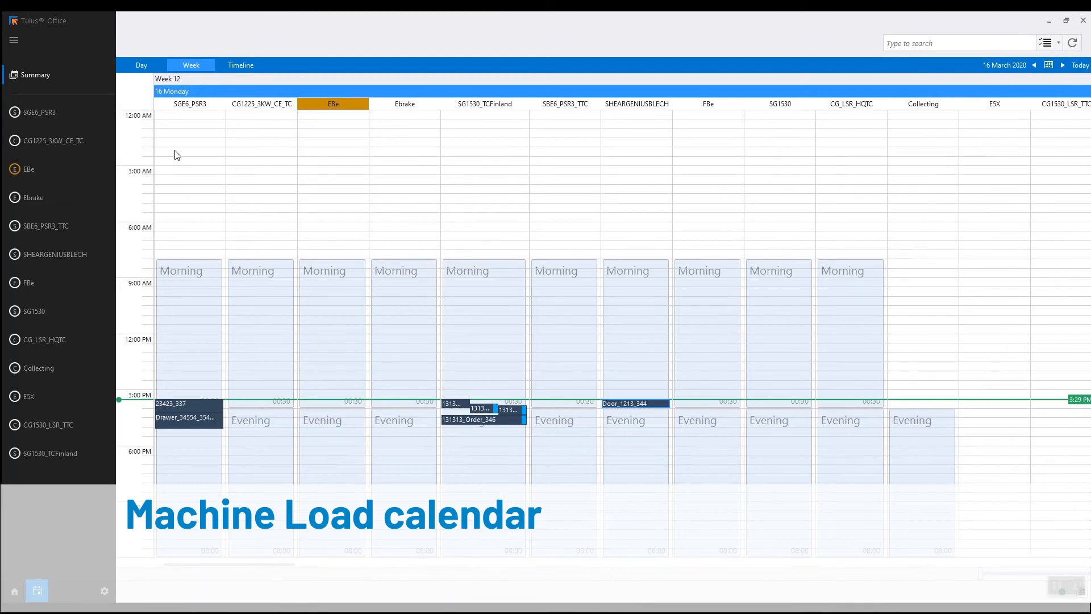
# On SG1530_TCFinland, move 131313_Order_348 to Tuesday and back to Monday evening, then return Home
pyautogui.click(70, 452)
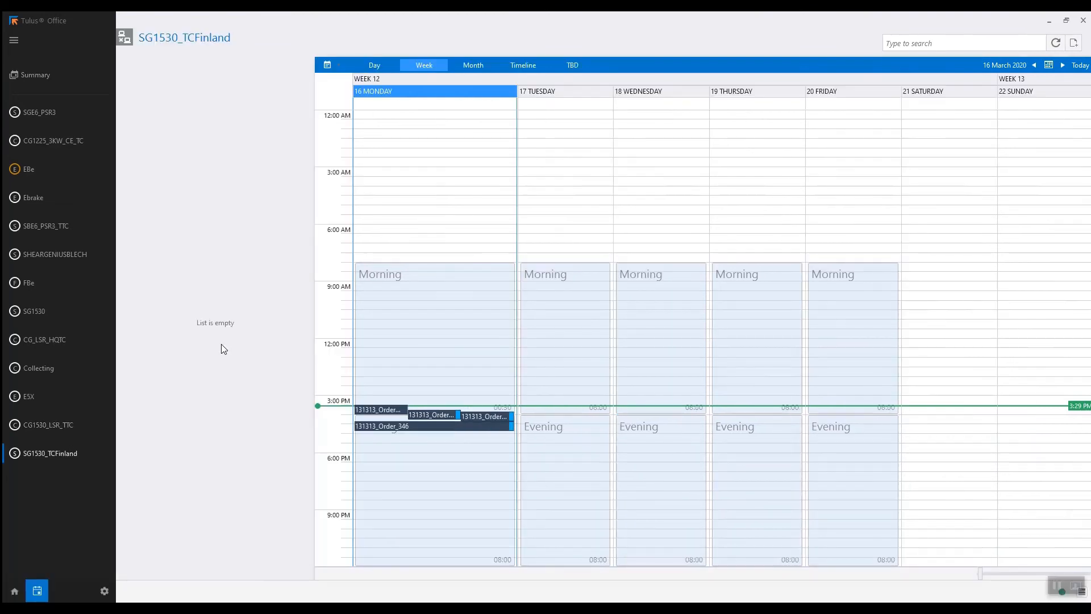
pyautogui.moveTo(430, 416)
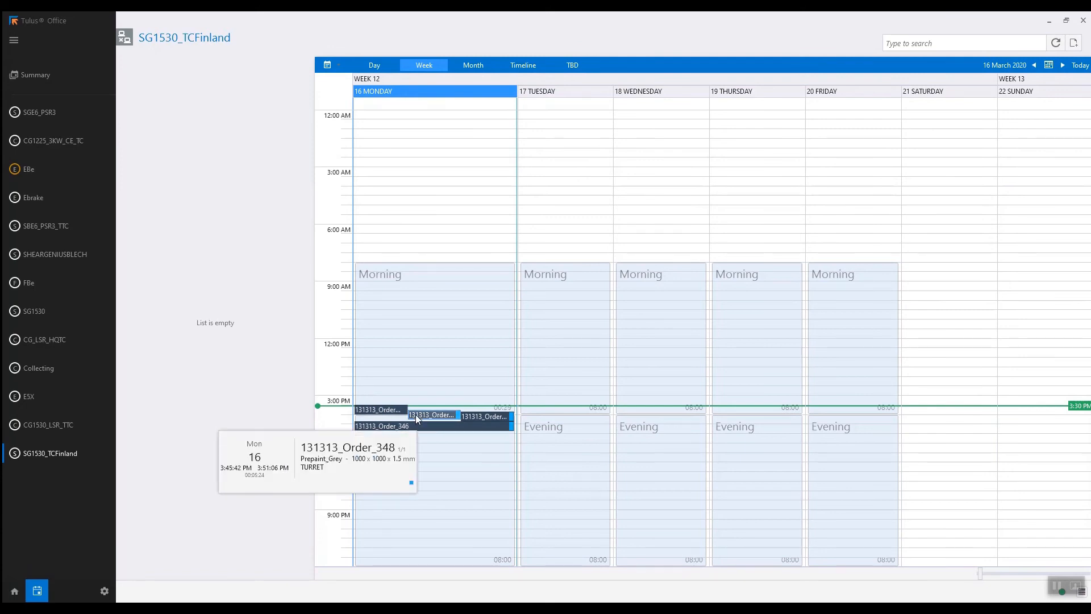
pyautogui.moveTo(415, 414); pyautogui.dragTo(556, 371)
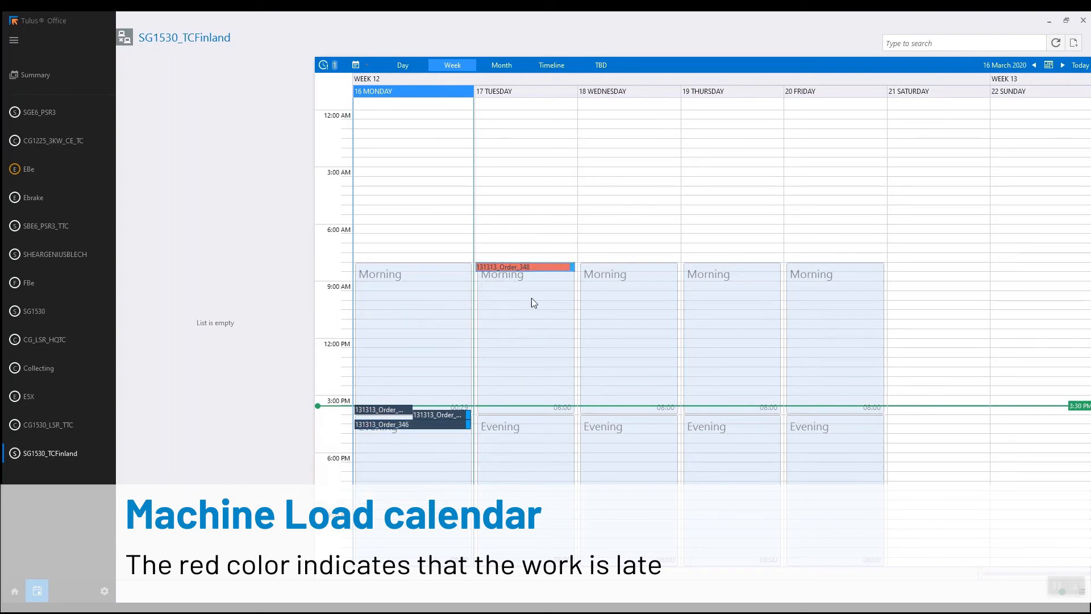
pyautogui.moveTo(512, 268)
pyautogui.mouseDown()
pyautogui.moveTo(469, 463)
pyautogui.moveTo(434, 452)
pyautogui.mouseUp()
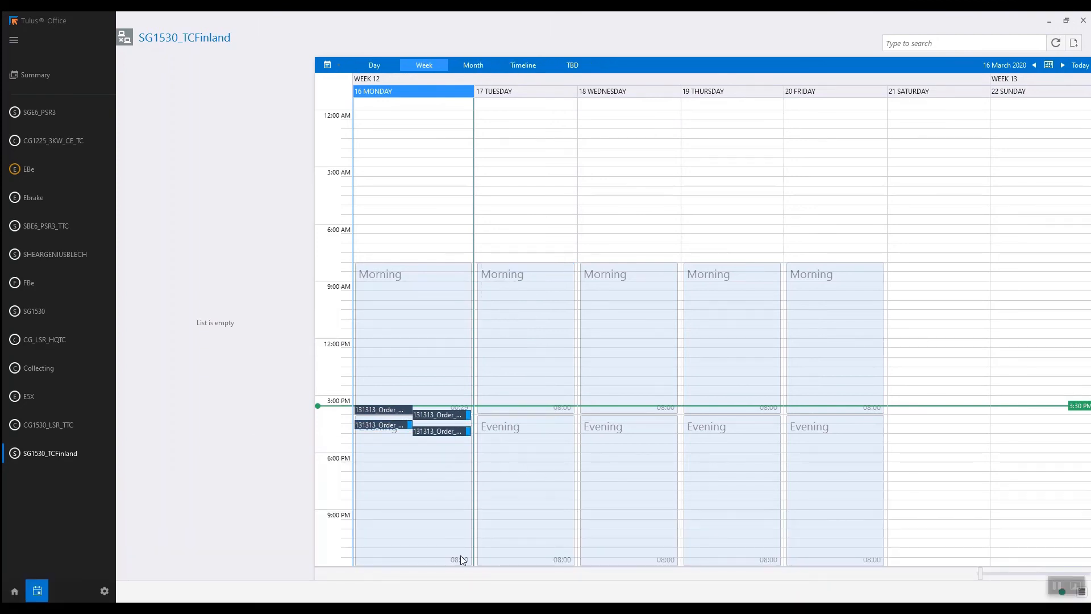
pyautogui.click(14, 590)
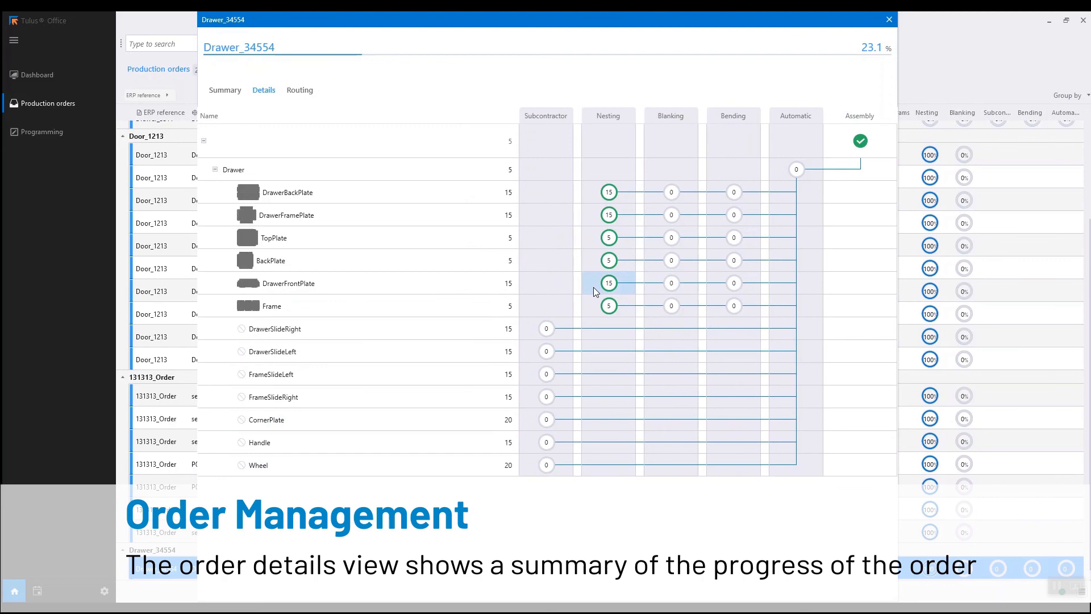
# Show Drawer_34554's order summary: nesting 100%, other stages 0%, quantity 5, due 3/17/2020
pyautogui.click(225, 89)
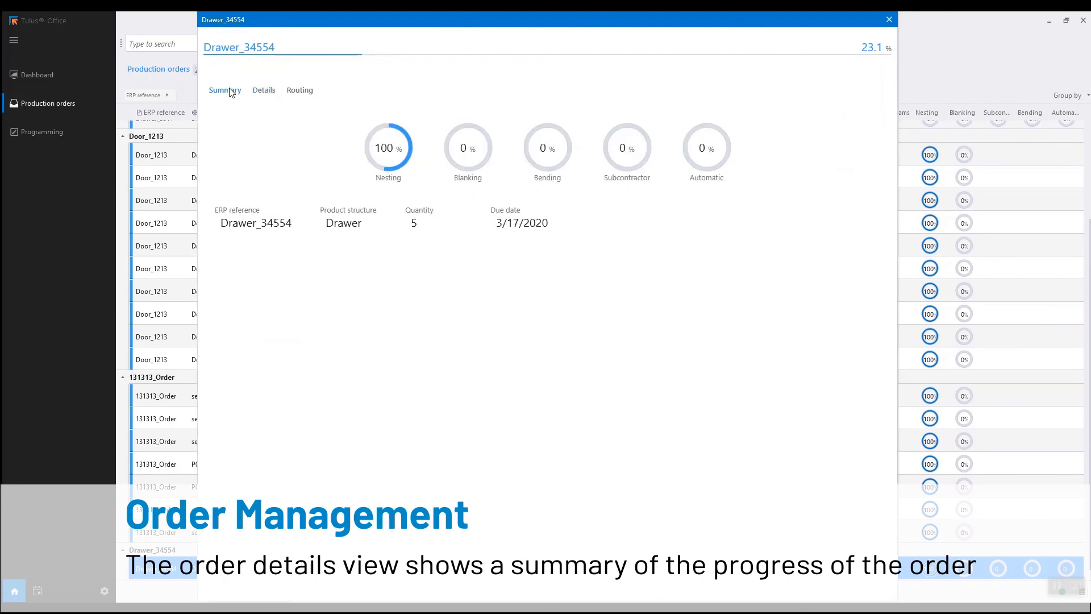